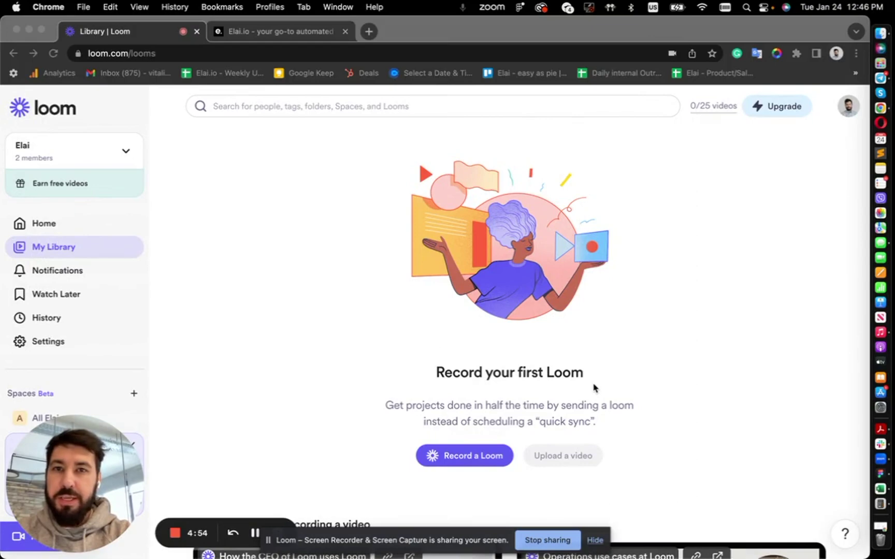
Switch to the Elai.io website and log in to the app dashboard.
{"action": "left_click", "coordinate": [292, 32]}
{"action": "mouse_move", "coordinate": [289, 108]}
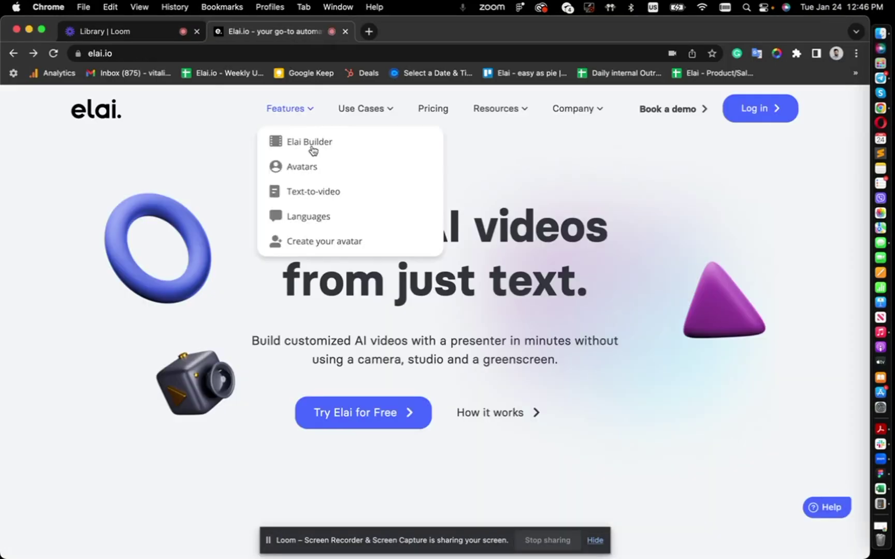
{"action": "scroll", "coordinate": [230, 263], "scroll_direction": "down", "scroll_amount": 3}
{"action": "scroll", "coordinate": [230, 264], "scroll_direction": "down", "scroll_amount": 3}
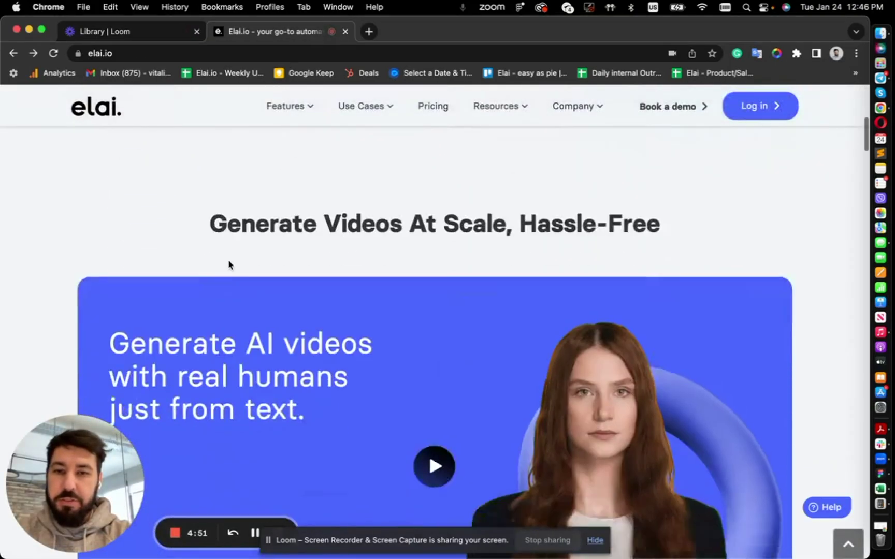
{"action": "scroll", "coordinate": [230, 264], "scroll_direction": "down", "scroll_amount": 5}
{"action": "scroll", "coordinate": [230, 265], "scroll_direction": "down", "scroll_amount": 5}
{"action": "scroll", "coordinate": [228, 262], "scroll_direction": "down", "scroll_amount": 2}
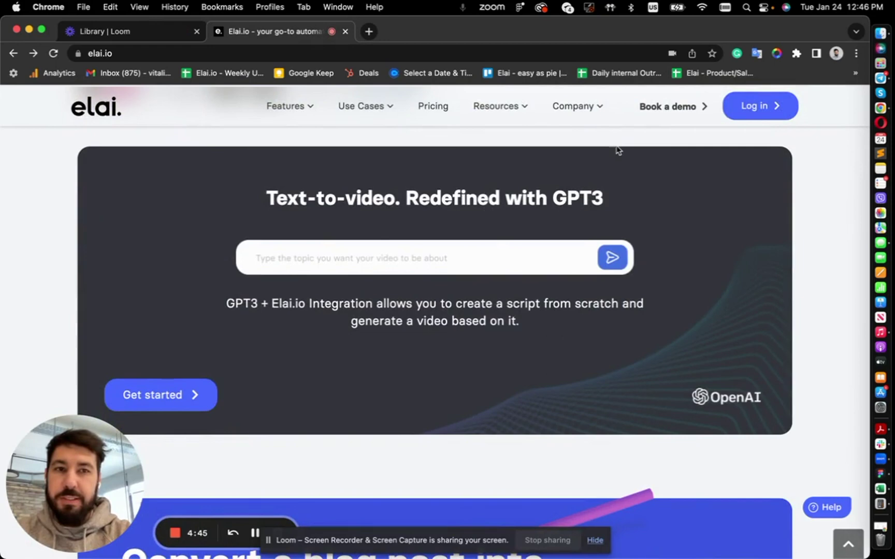
{"action": "left_click", "coordinate": [749, 116]}
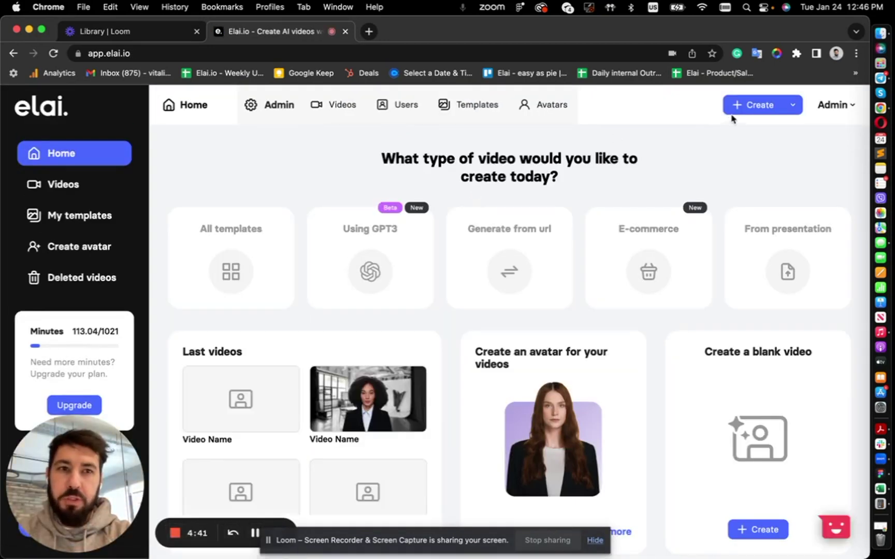
Start a new video and choose the Using GPT3 generation option.
{"action": "left_click", "coordinate": [752, 106]}
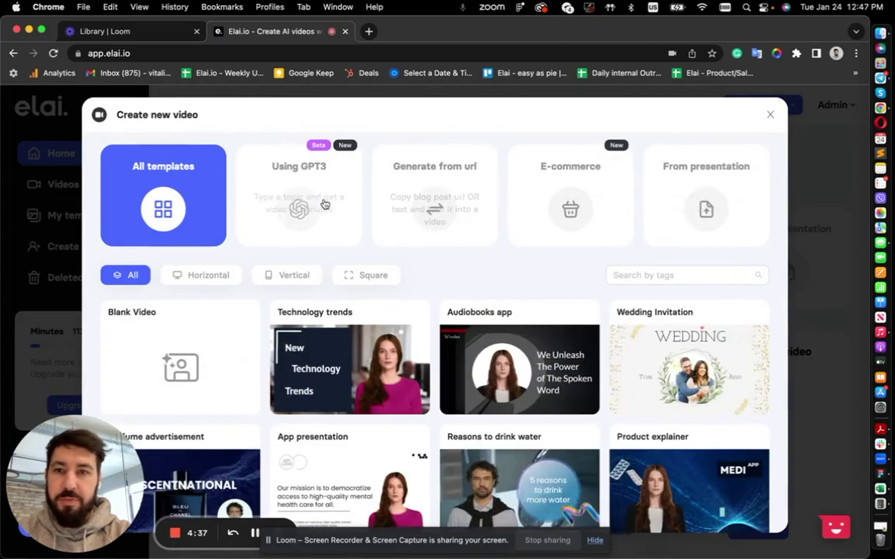
{"action": "left_click", "coordinate": [295, 204]}
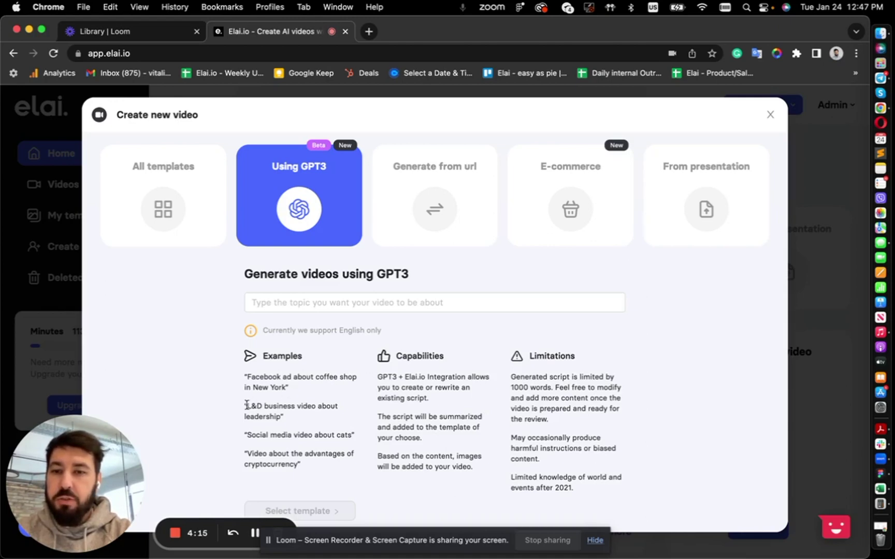
Paste the L&D leadership example as the topic and pick a template from All.
{"action": "left_click_drag", "start_coordinate": [263, 405], "coordinate": [281, 415]}
{"action": "key", "text": "super+c"}
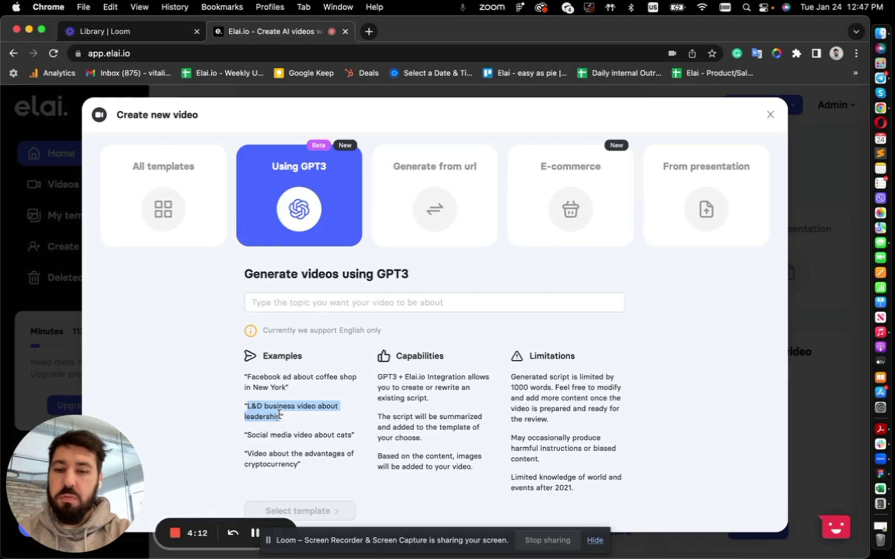
{"action": "left_click", "coordinate": [283, 299]}
{"action": "key", "text": "super+v"}
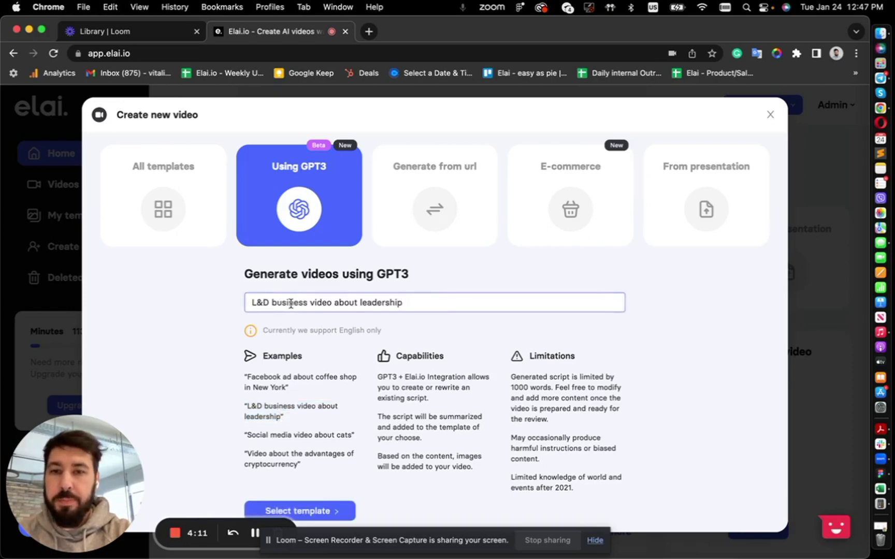
{"action": "left_click", "coordinate": [310, 511]}
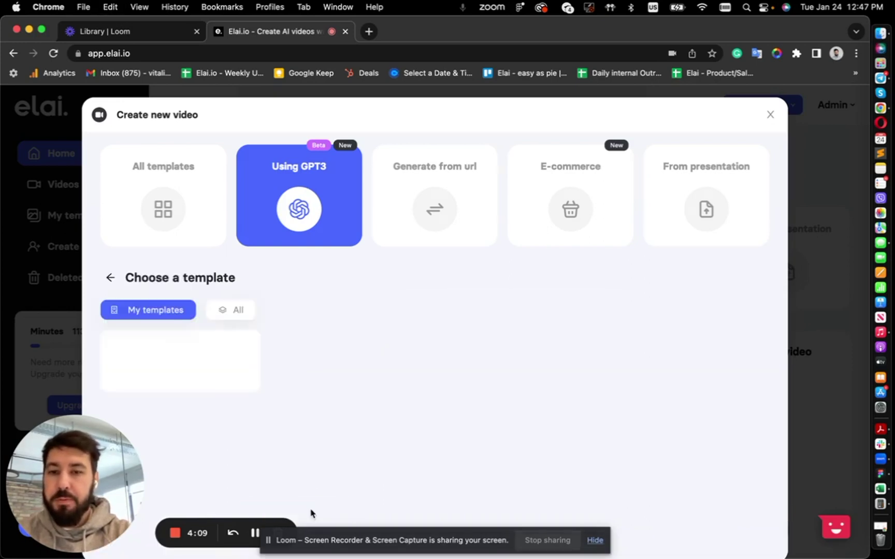
{"action": "mouse_move", "coordinate": [181, 375]}
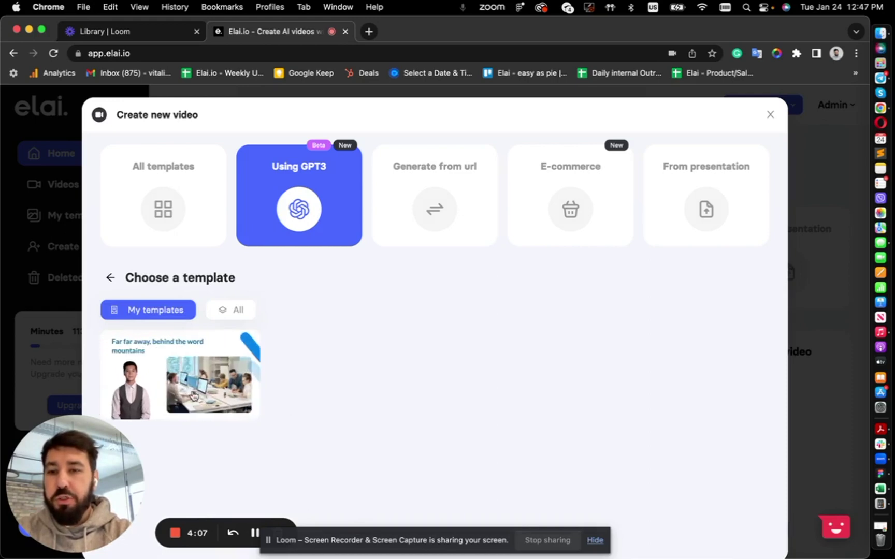
{"action": "left_click", "coordinate": [232, 312]}
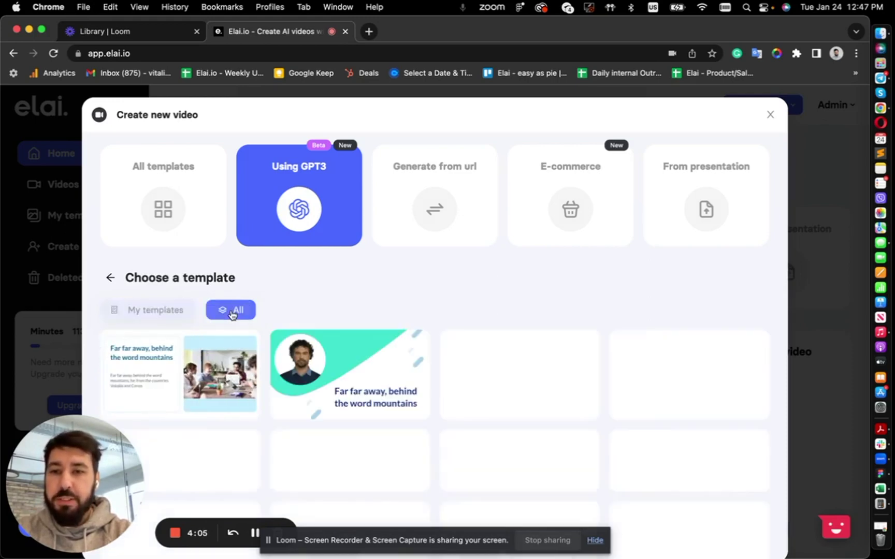
{"action": "scroll", "coordinate": [349, 376], "scroll_direction": "down", "scroll_amount": 2}
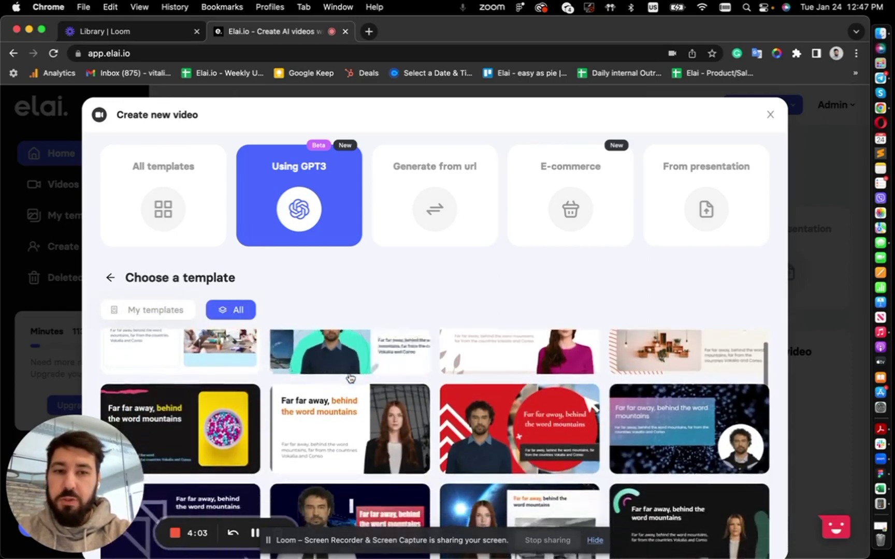
{"action": "scroll", "coordinate": [350, 378], "scroll_direction": "down", "scroll_amount": 2}
{"action": "scroll", "coordinate": [349, 378], "scroll_direction": "down", "scroll_amount": 2}
{"action": "scroll", "coordinate": [350, 378], "scroll_direction": "up", "scroll_amount": 4}
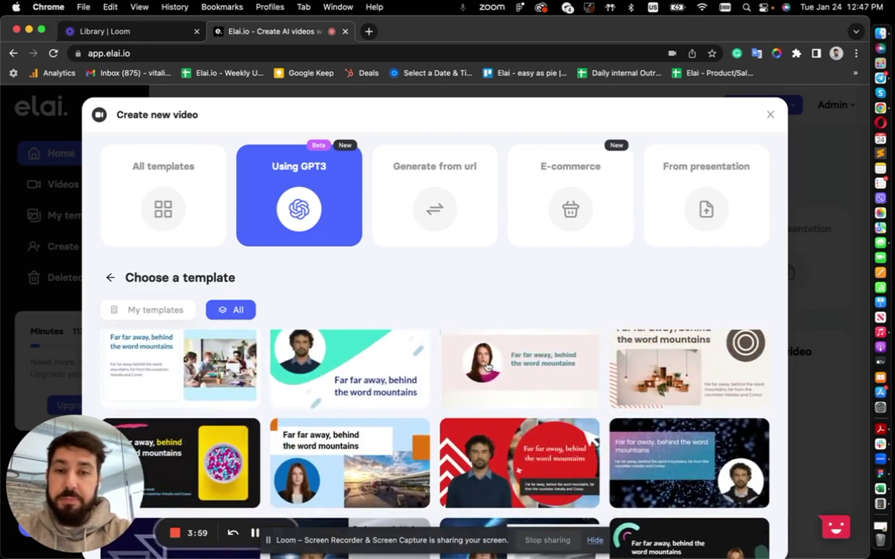
{"action": "left_click", "coordinate": [486, 366]}
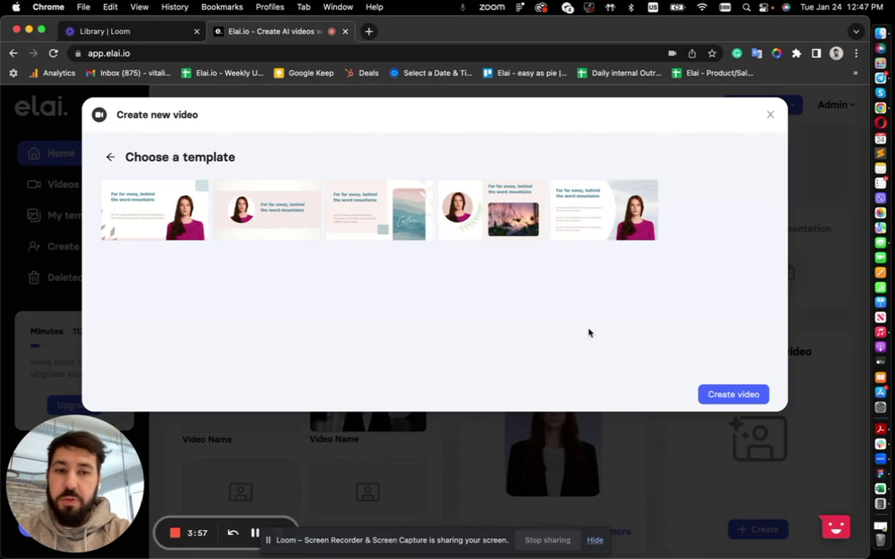
Create the video and wait for the four leadership slides to open in the editor.
{"action": "left_click", "coordinate": [739, 393]}
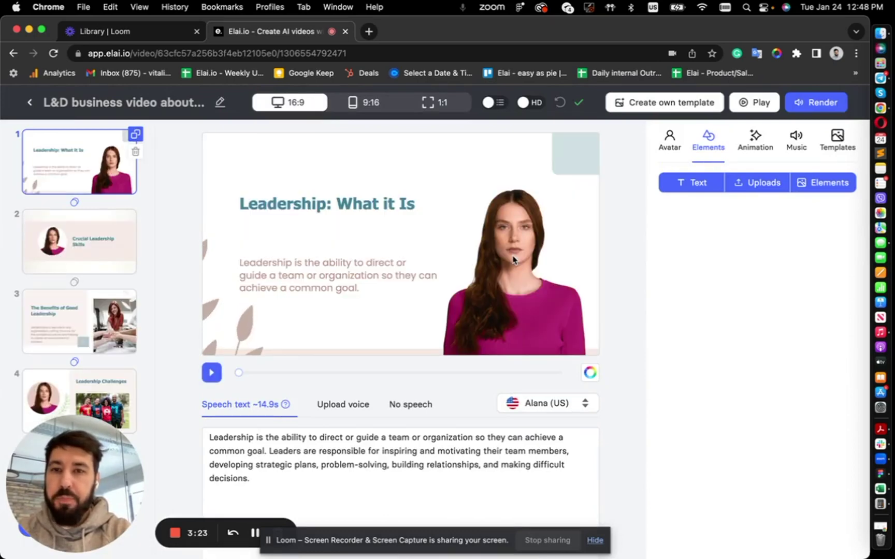
{"action": "scroll", "coordinate": [178, 343], "scroll_direction": "down", "scroll_amount": 1}
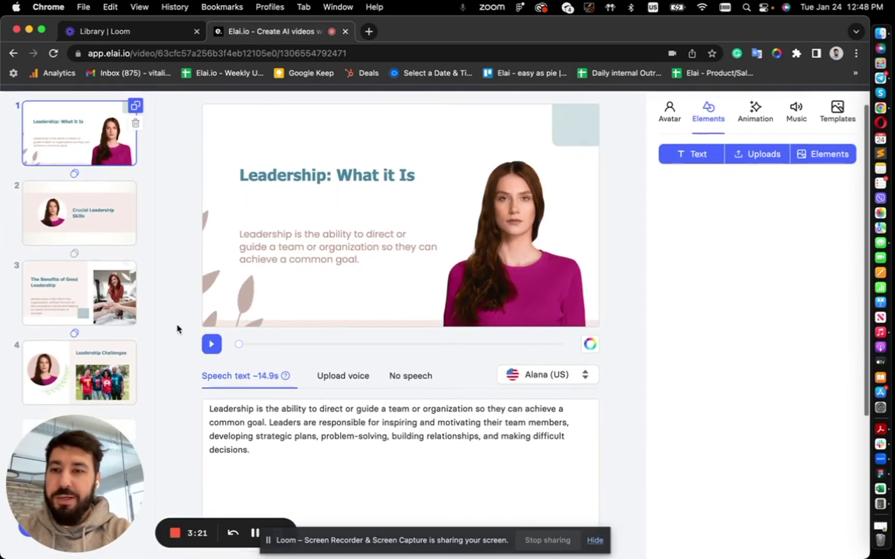
{"action": "scroll", "coordinate": [231, 406], "scroll_direction": "up", "scroll_amount": 1}
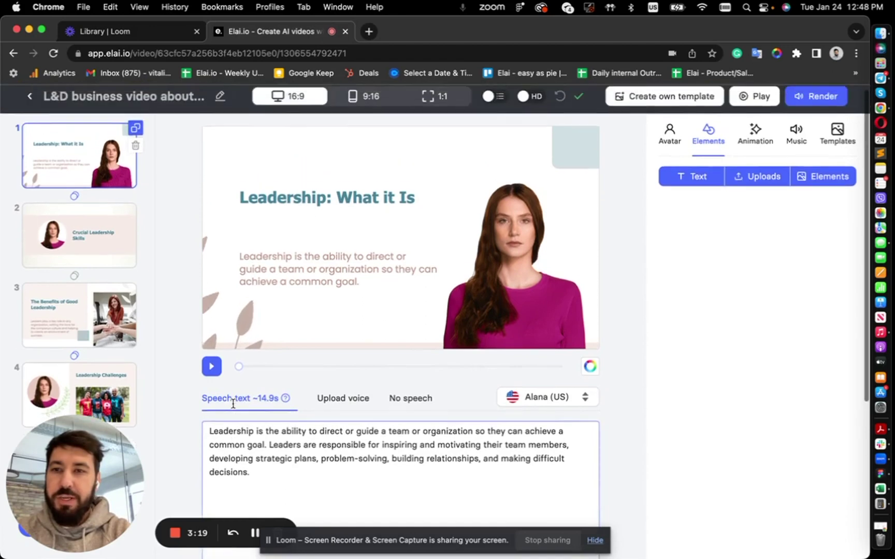
{"action": "left_click", "coordinate": [79, 257]}
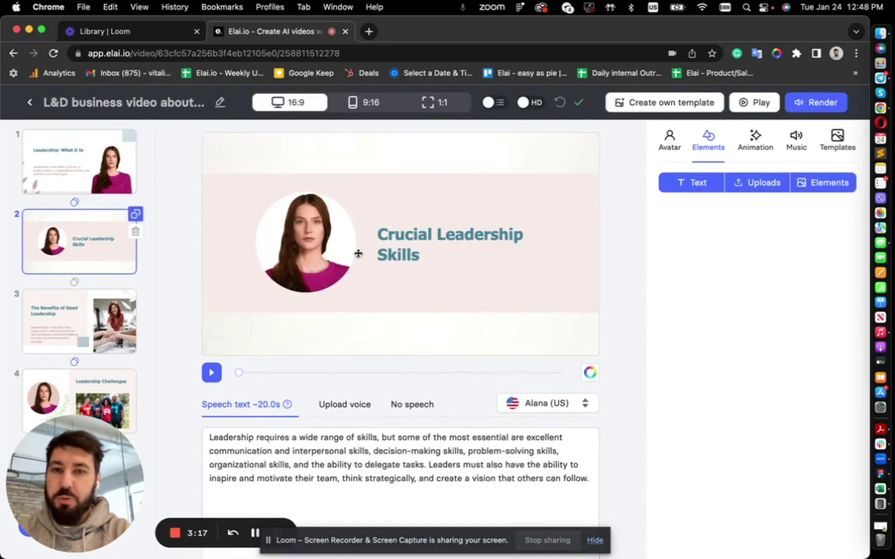
{"action": "left_click", "coordinate": [393, 237]}
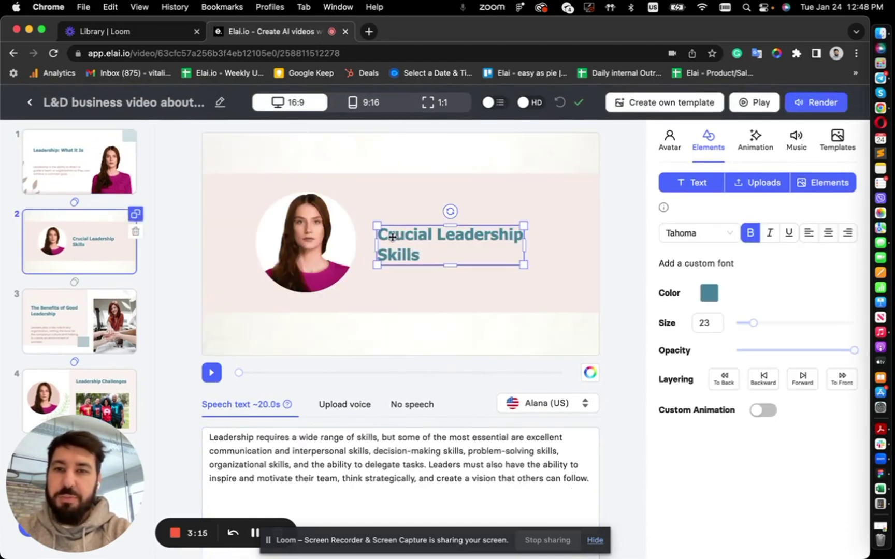
{"action": "left_click", "coordinate": [85, 329]}
{"action": "scroll", "coordinate": [223, 297], "scroll_direction": "down", "scroll_amount": 1}
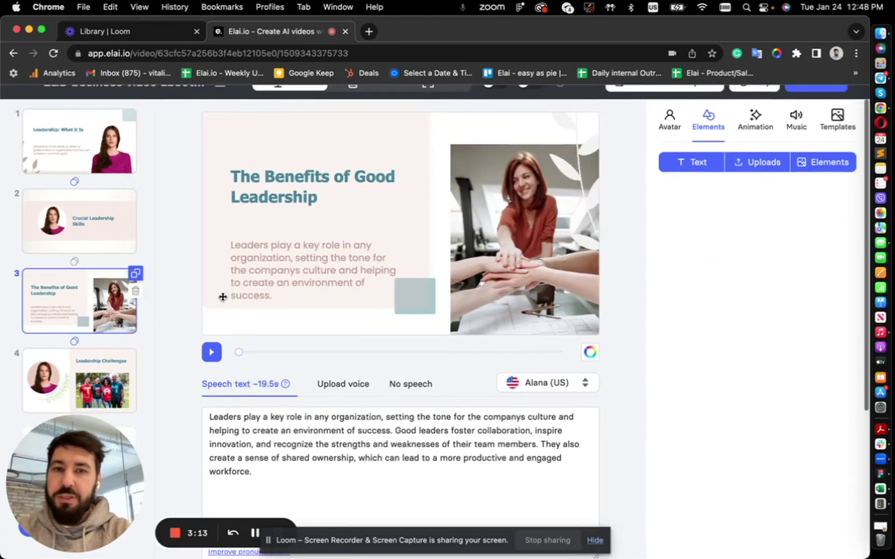
{"action": "left_click", "coordinate": [466, 207]}
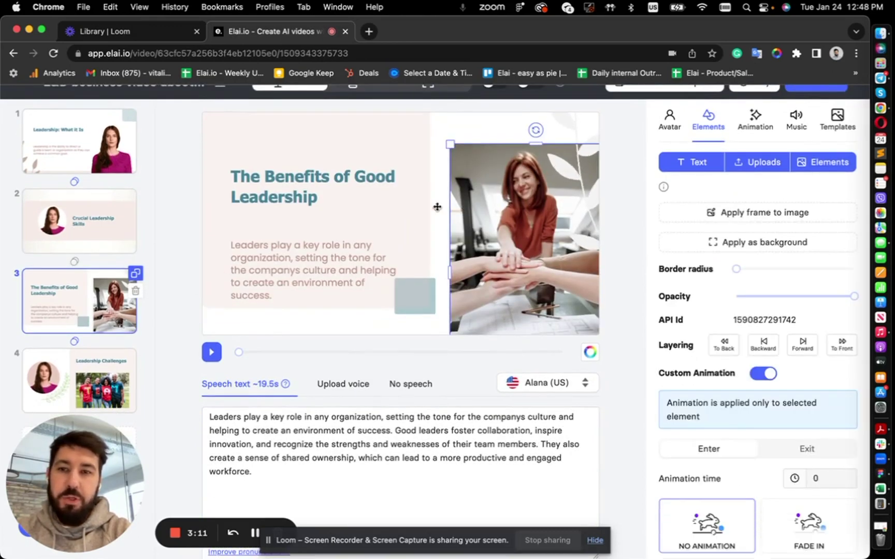
{"action": "scroll", "coordinate": [188, 280], "scroll_direction": "down", "scroll_amount": 1}
{"action": "scroll", "coordinate": [187, 285], "scroll_direction": "down", "scroll_amount": 1}
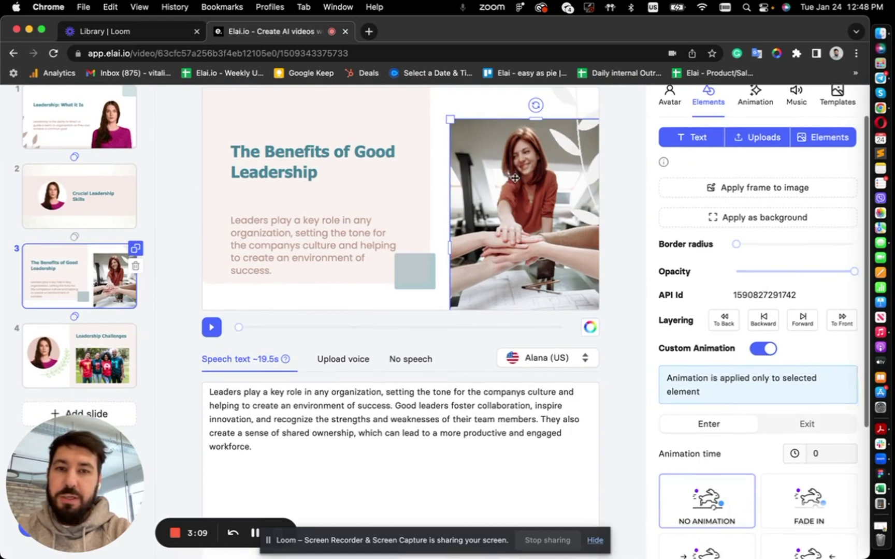
{"action": "left_click", "coordinate": [287, 225]}
{"action": "left_click", "coordinate": [100, 349]}
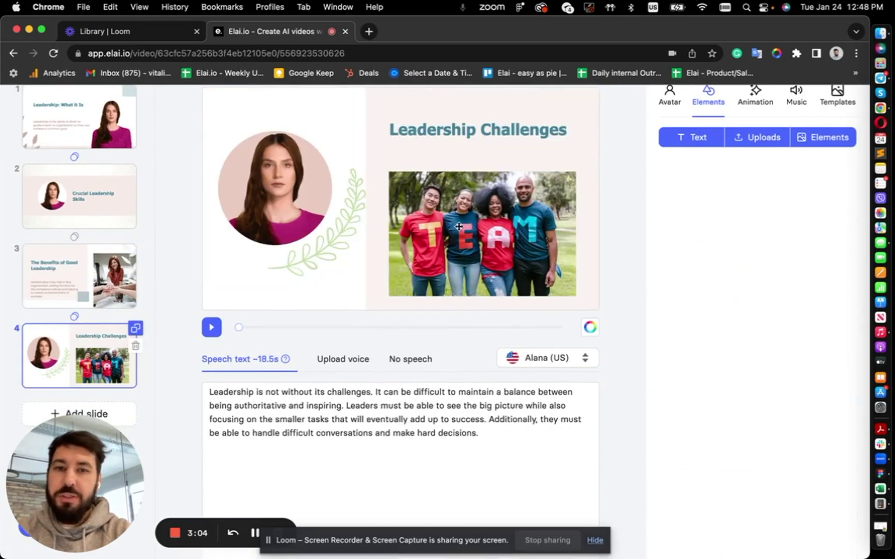
{"action": "left_click", "coordinate": [427, 242]}
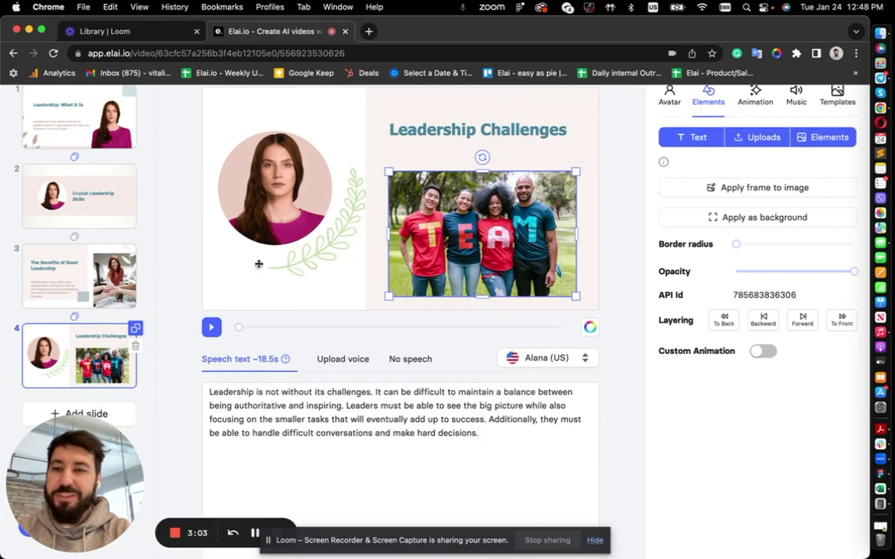
{"action": "scroll", "coordinate": [163, 277], "scroll_direction": "up", "scroll_amount": 2}
{"action": "left_click", "coordinate": [230, 208]}
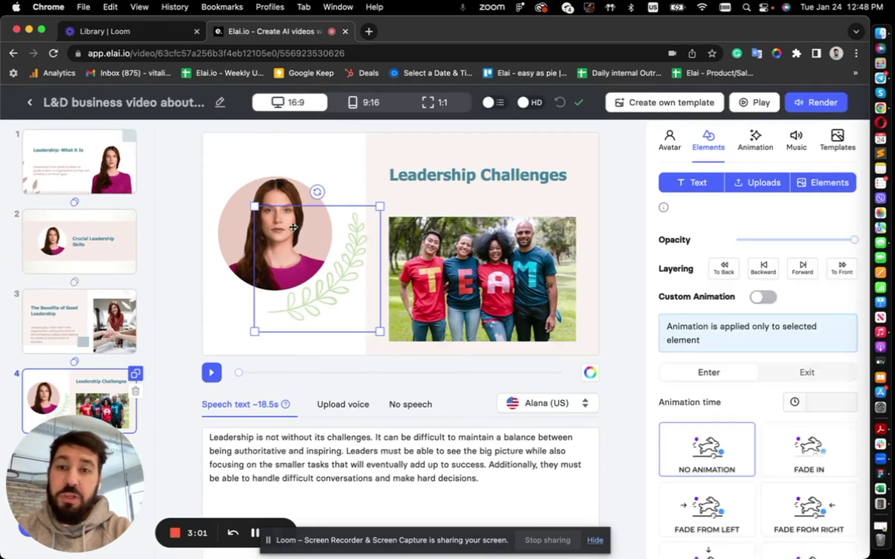
{"action": "left_click", "coordinate": [236, 209]}
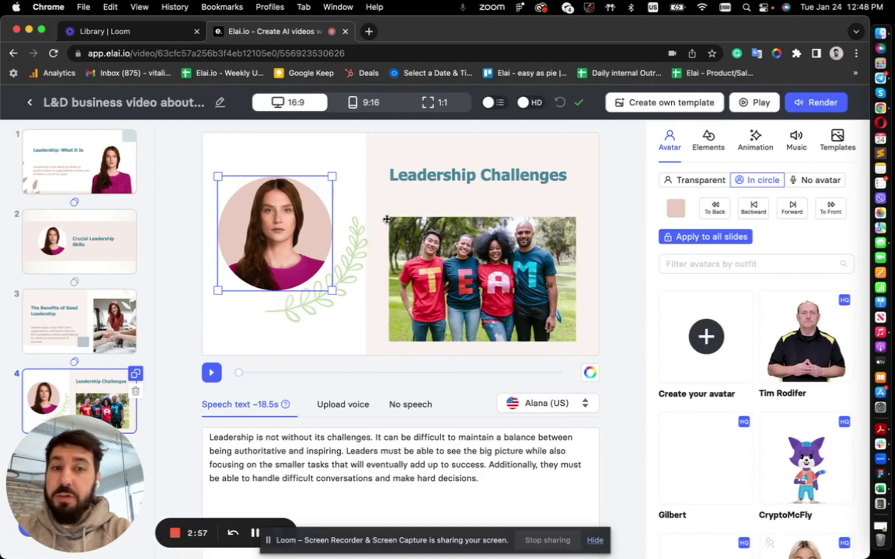
Return to the first slide and send the leadership video to render.
{"action": "left_click", "coordinate": [86, 175]}
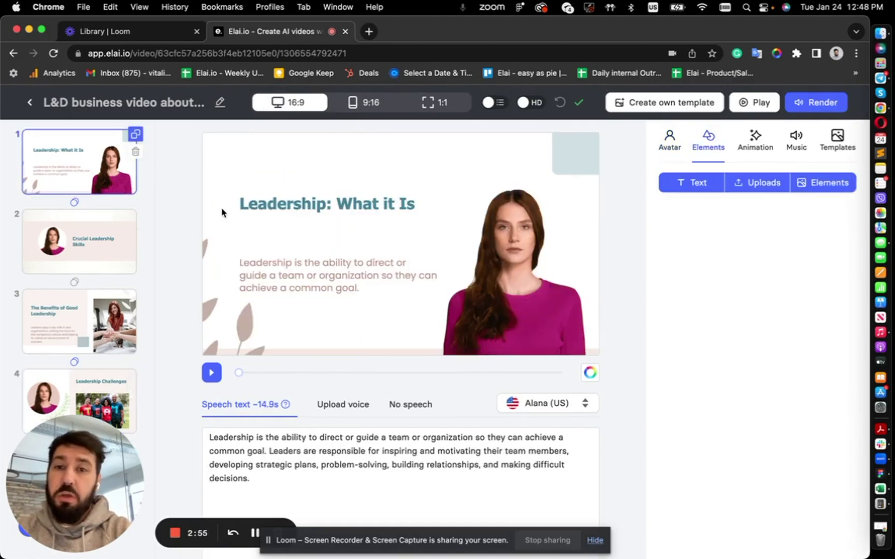
{"action": "scroll", "coordinate": [210, 327], "scroll_direction": "down", "scroll_amount": 1}
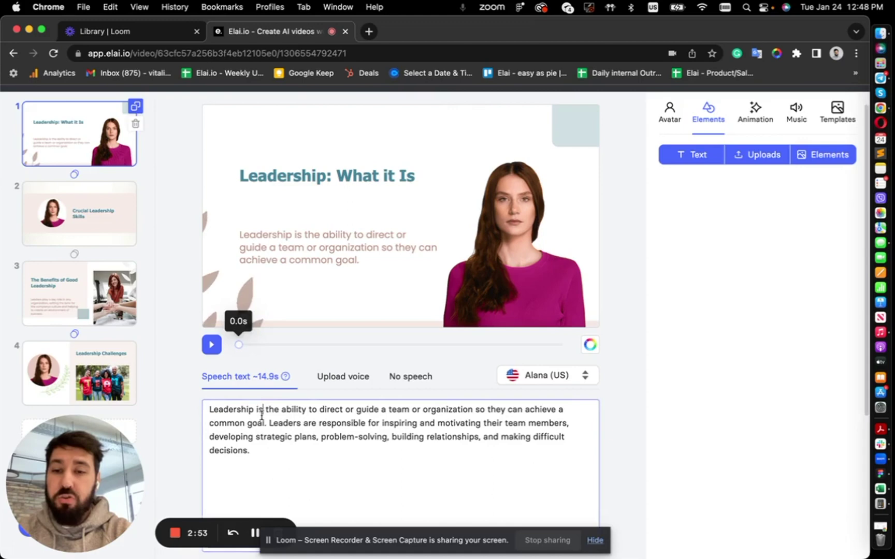
{"action": "scroll", "coordinate": [255, 357], "scroll_direction": "up", "scroll_amount": 1}
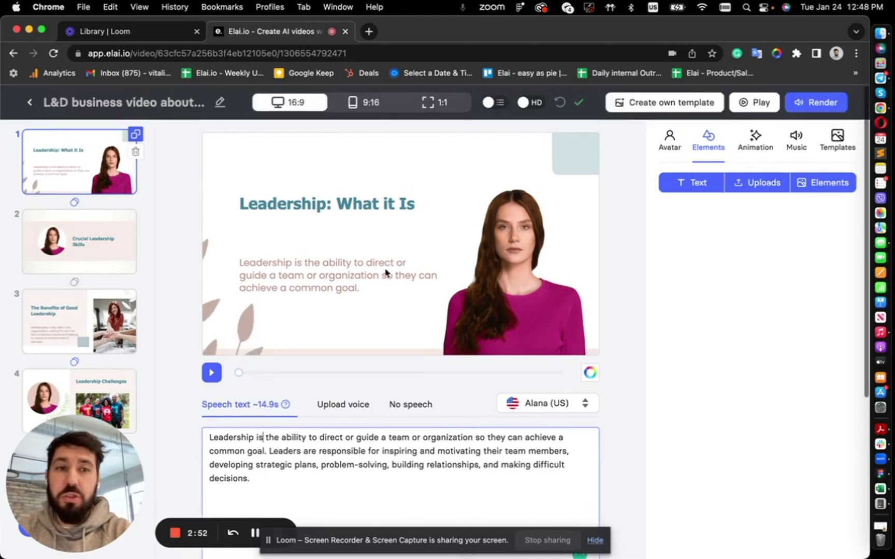
{"action": "left_click", "coordinate": [803, 104]}
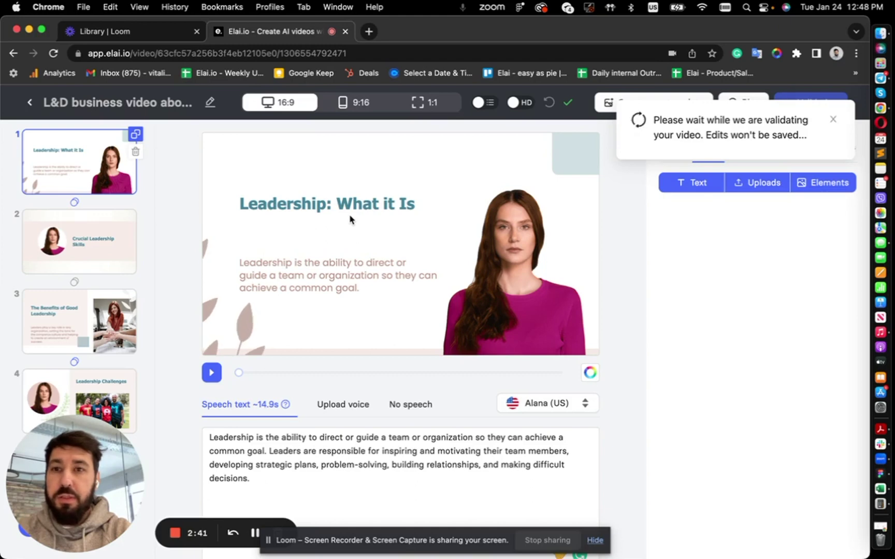
Go to the Videos list and wait for the leadership video to show ready.
{"action": "left_click", "coordinate": [30, 102]}
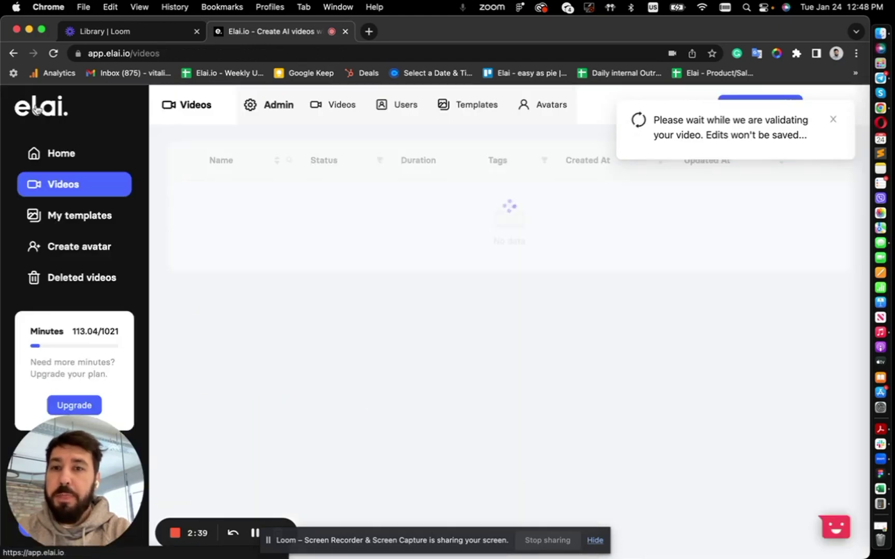